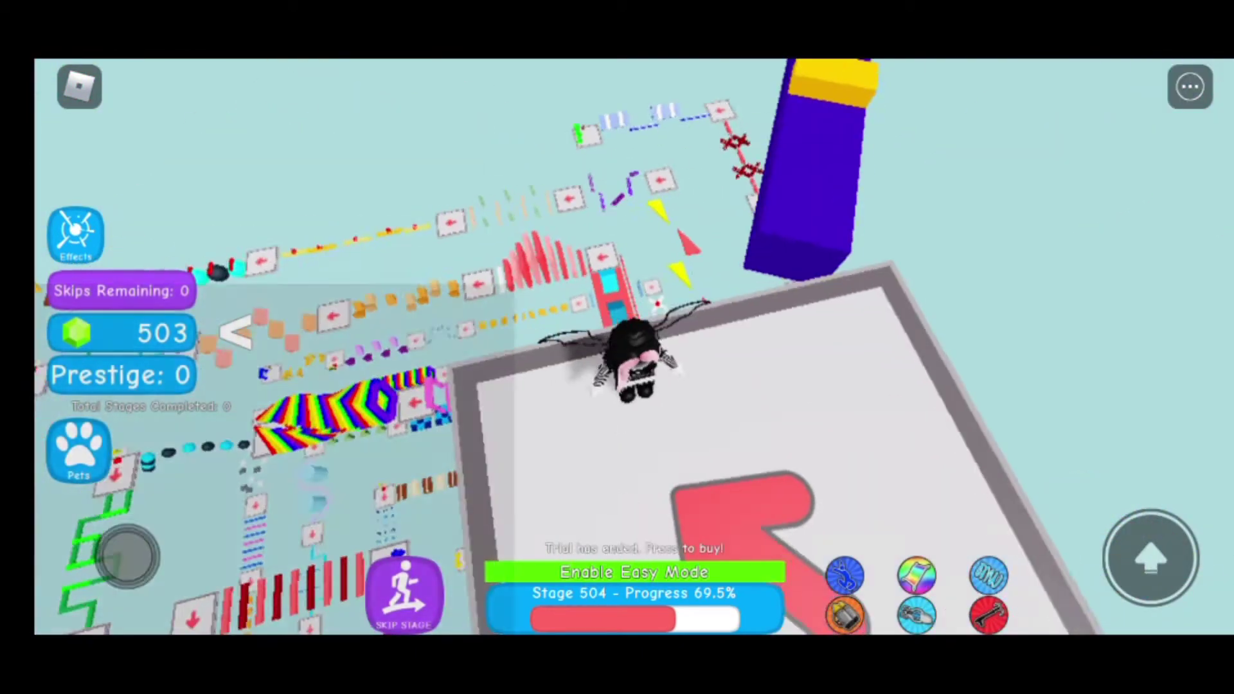
{"action": "mouse_move", "coordinate": [261, 372]}
{"action": "left_mouse_down"}
{"action": "mouse_move", "coordinate": [216, 352]}
{"action": "mouse_move", "coordinate": [254, 323]}
{"action": "mouse_move", "coordinate": [217, 330]}
{"action": "left_mouse_up"}
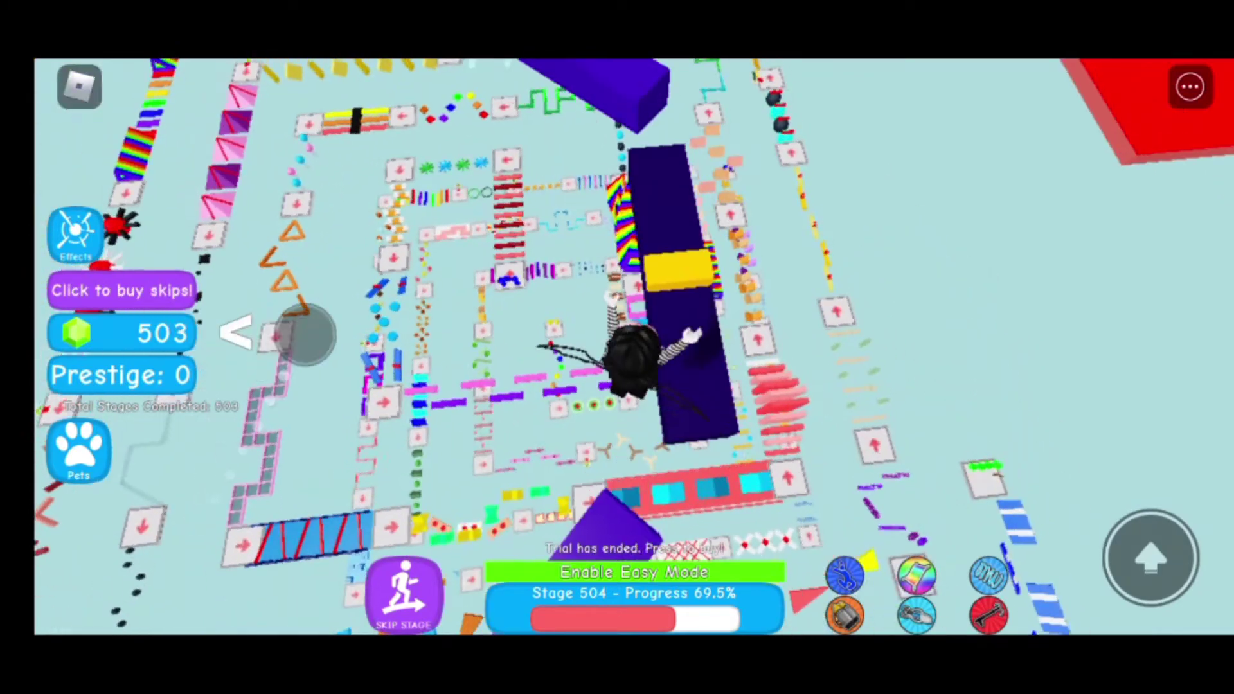